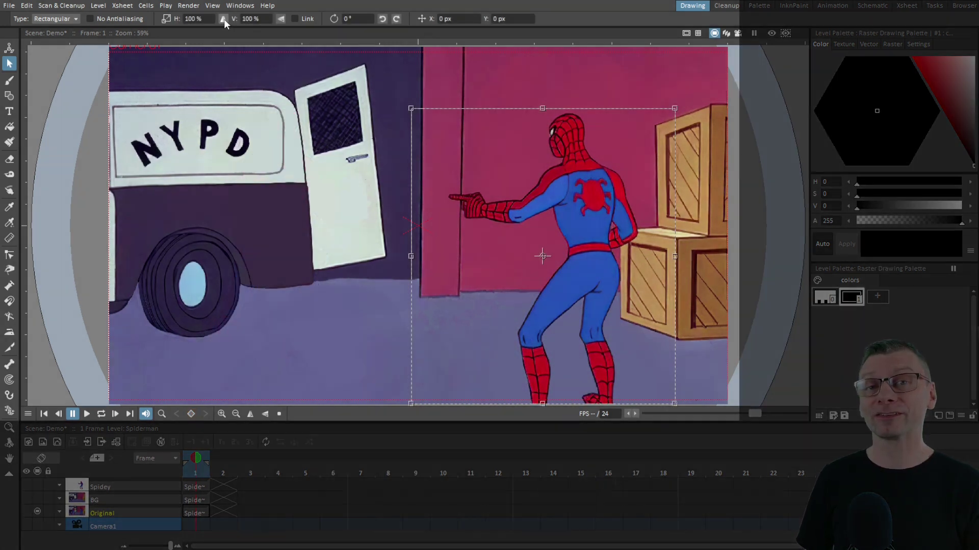
# Step: Try horizontal and vertical flips and four quarter-turn rotations on Spider-Man, ending upright
pyautogui.click(223, 19)
pyautogui.click(224, 20)
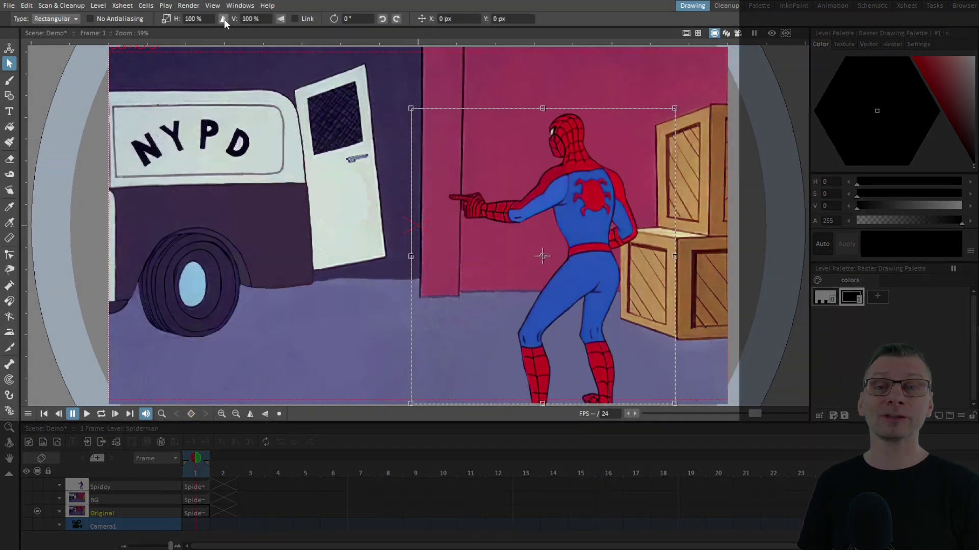
pyautogui.click(280, 19)
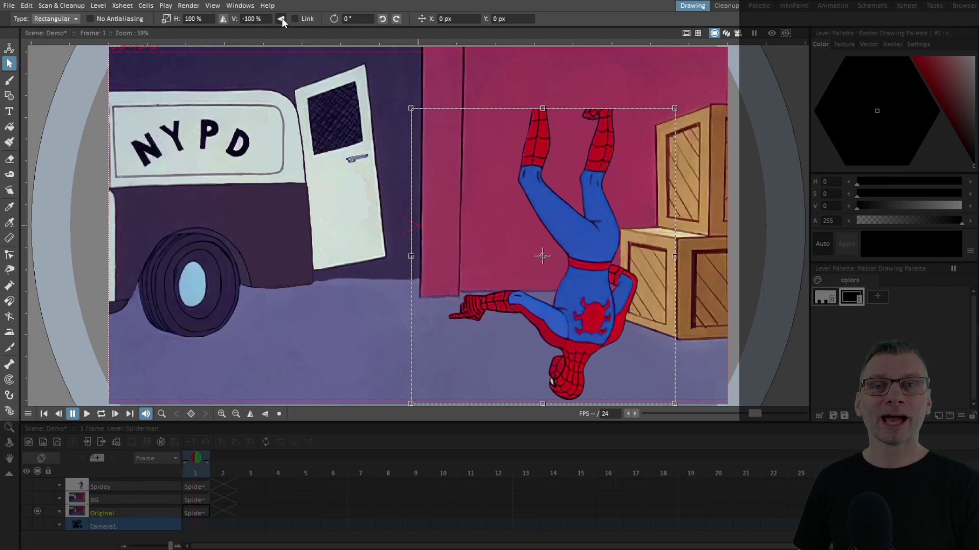
pyautogui.click(282, 19)
pyautogui.click(395, 18)
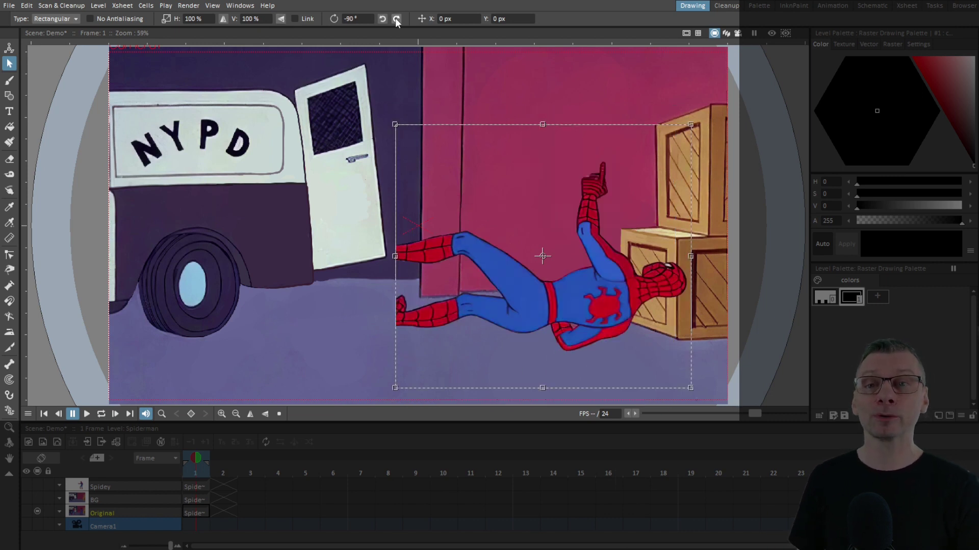
pyautogui.click(396, 18)
pyautogui.click(396, 19)
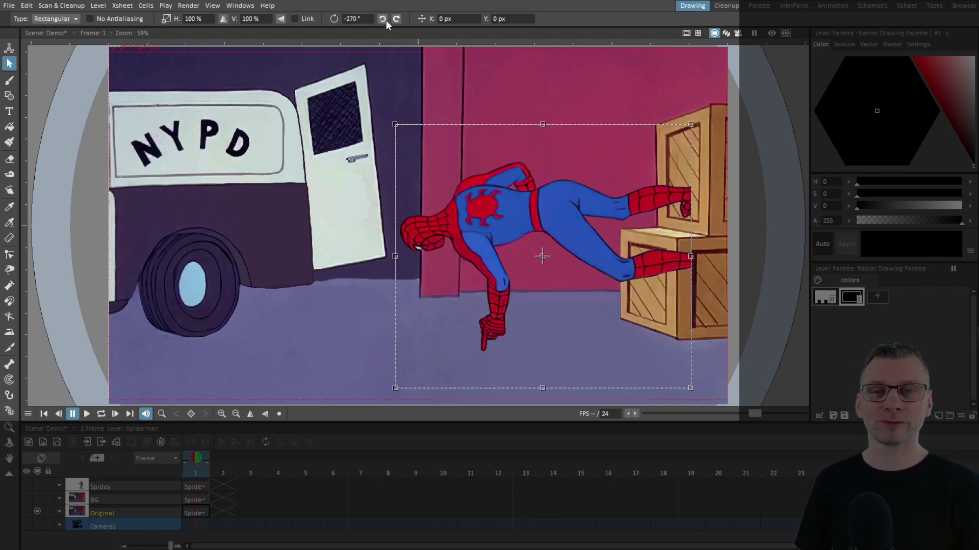
pyautogui.click(396, 18)
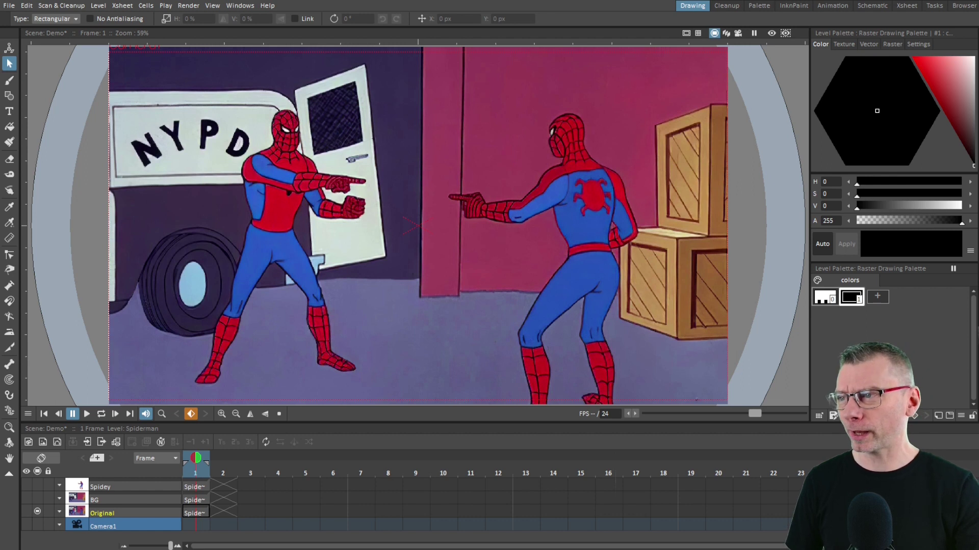
# Step: Hide the Original column and show the Spidey layer with the BG background behind it
pyautogui.click(37, 511)
pyautogui.click(37, 500)
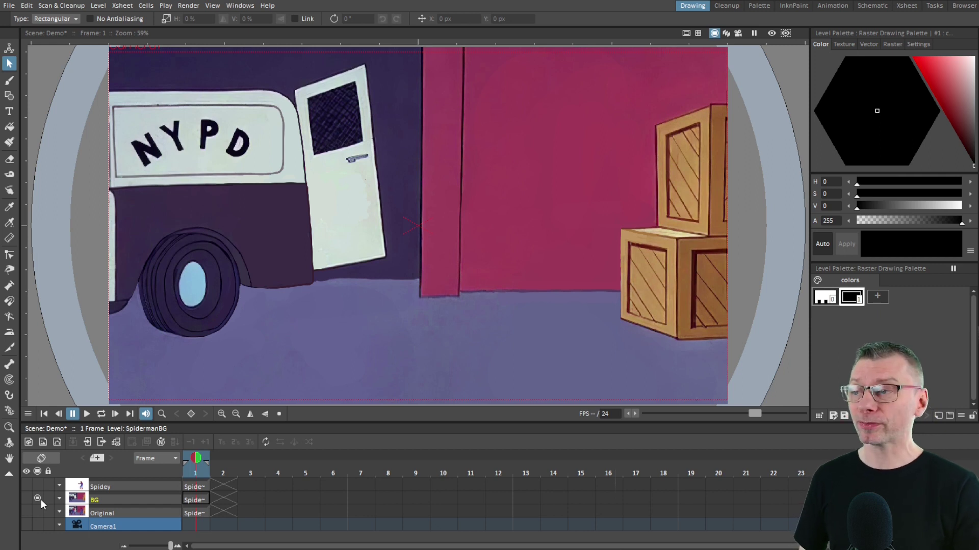
pyautogui.click(37, 498)
pyautogui.click(38, 485)
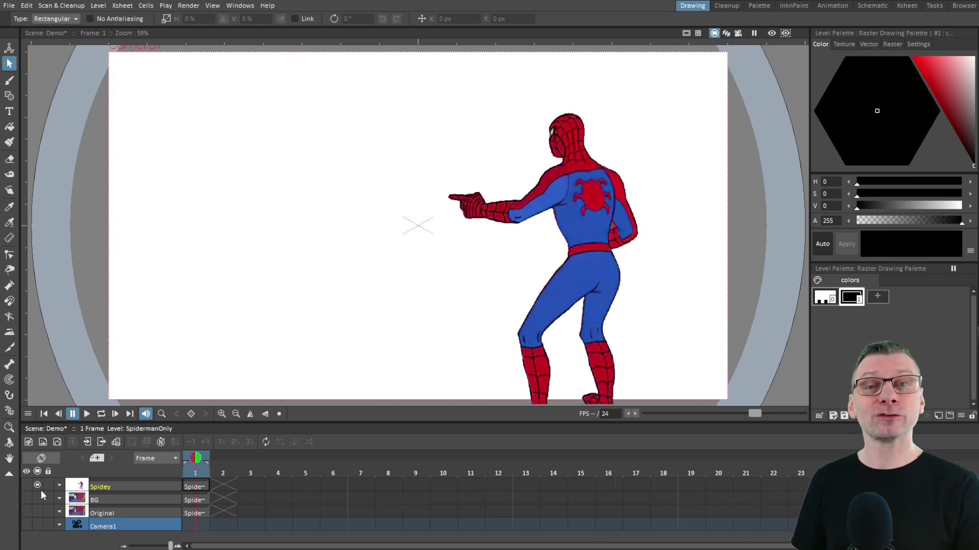
pyautogui.click(37, 498)
pyautogui.click(193, 486)
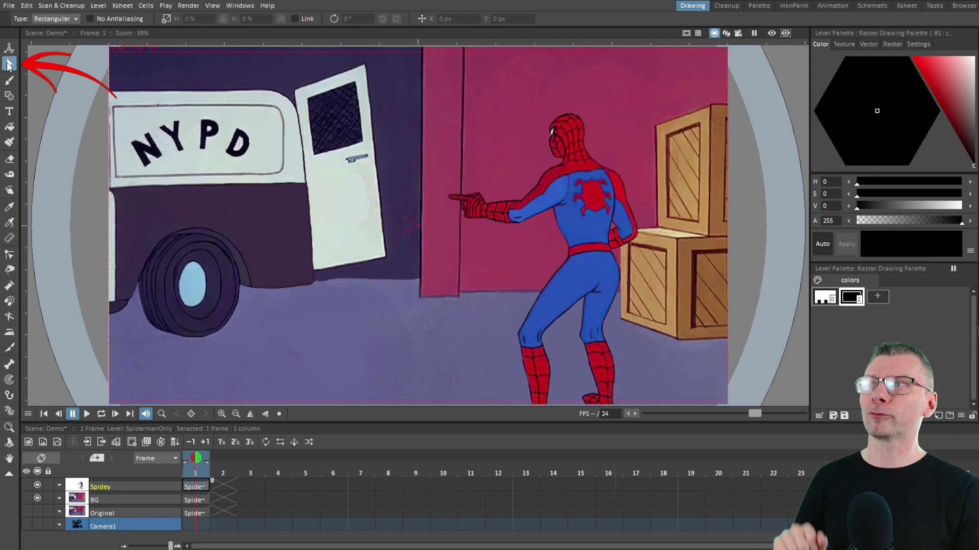
# Step: Box-select Spidey and test Flip Horizontal and Flip Vertical, returning to the original pose
pyautogui.moveTo(412, 108); pyautogui.dragTo(463, 159)
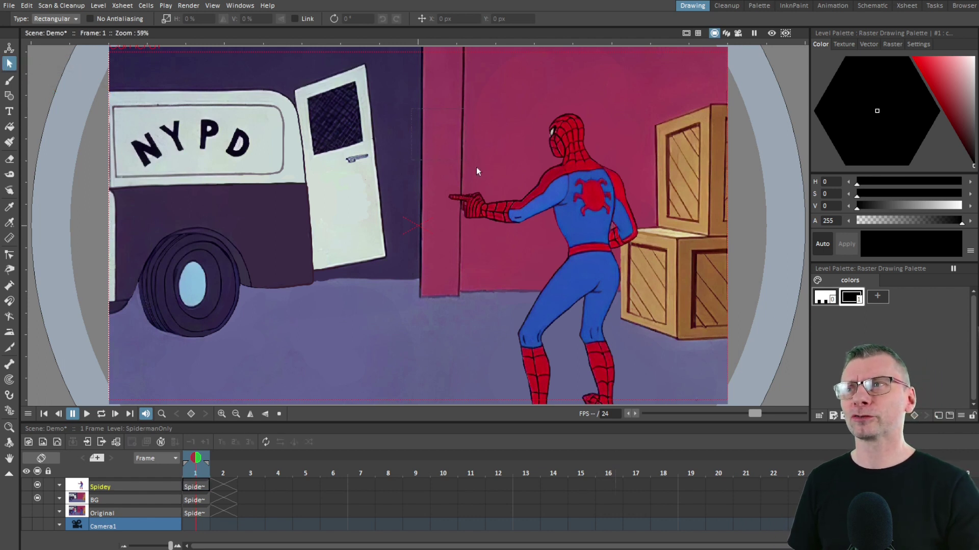
pyautogui.moveTo(655, 375); pyautogui.dragTo(675, 409)
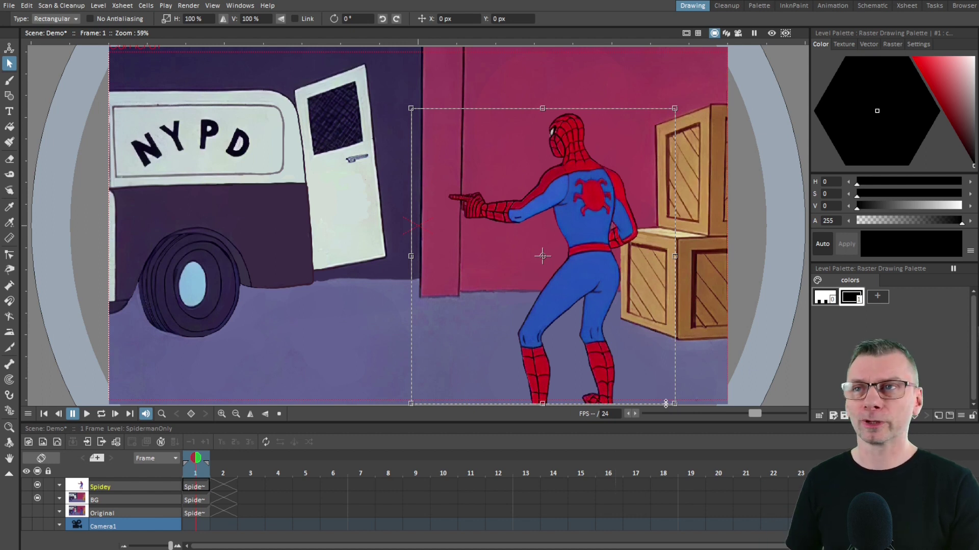
pyautogui.click(223, 19)
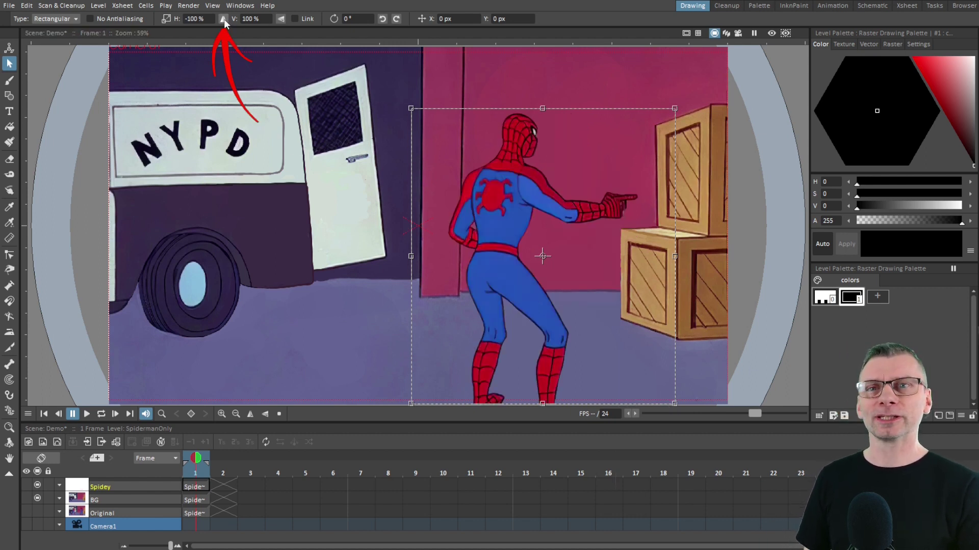
pyautogui.click(223, 19)
pyautogui.click(281, 19)
pyautogui.click(281, 19)
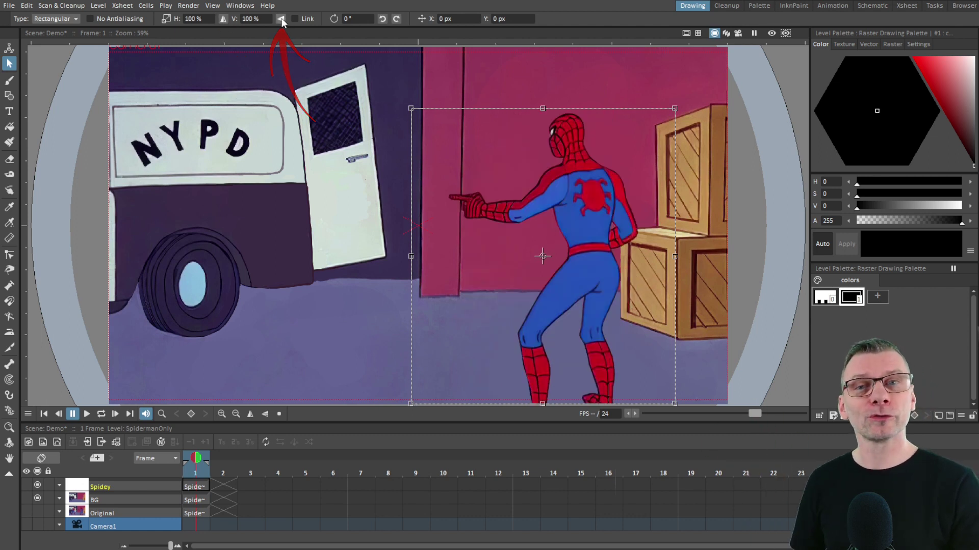
# Step: Rotate Spidey through several quarter turns with the Rotate buttons
pyautogui.click(396, 19)
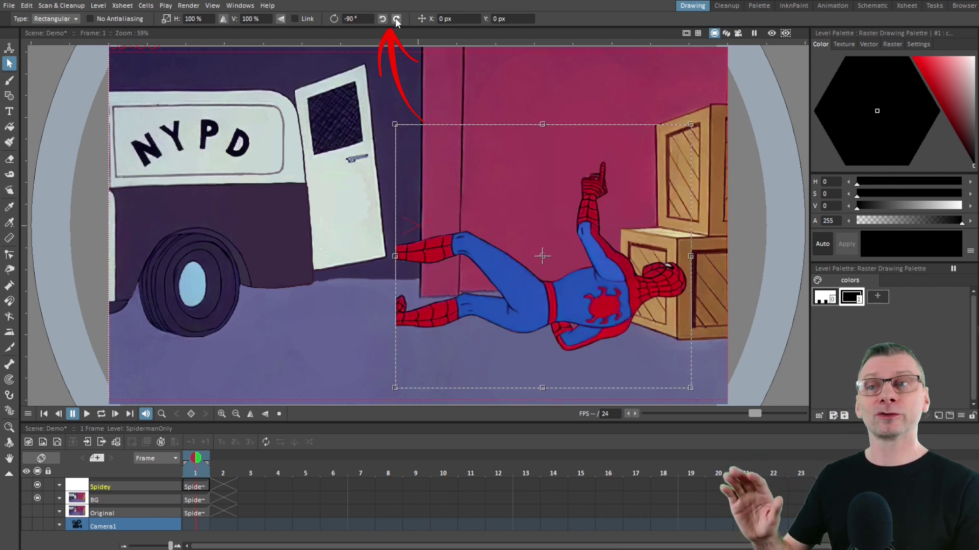
pyautogui.click(396, 19)
pyautogui.click(396, 20)
pyautogui.click(396, 19)
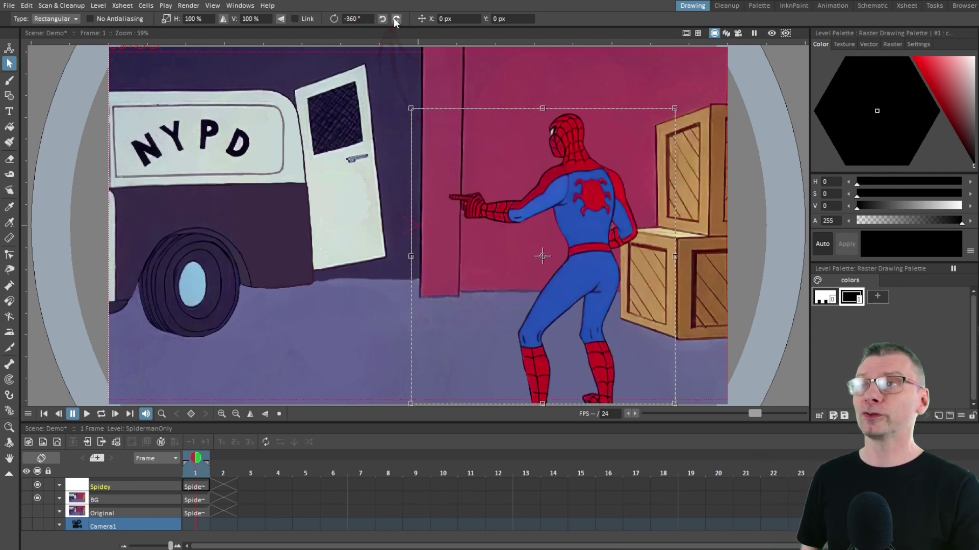
pyautogui.click(382, 19)
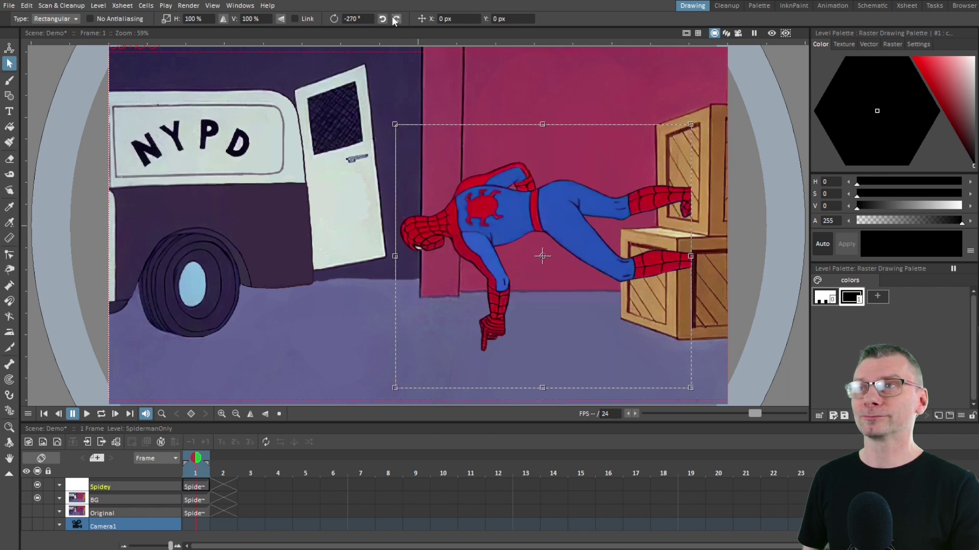
pyautogui.click(396, 19)
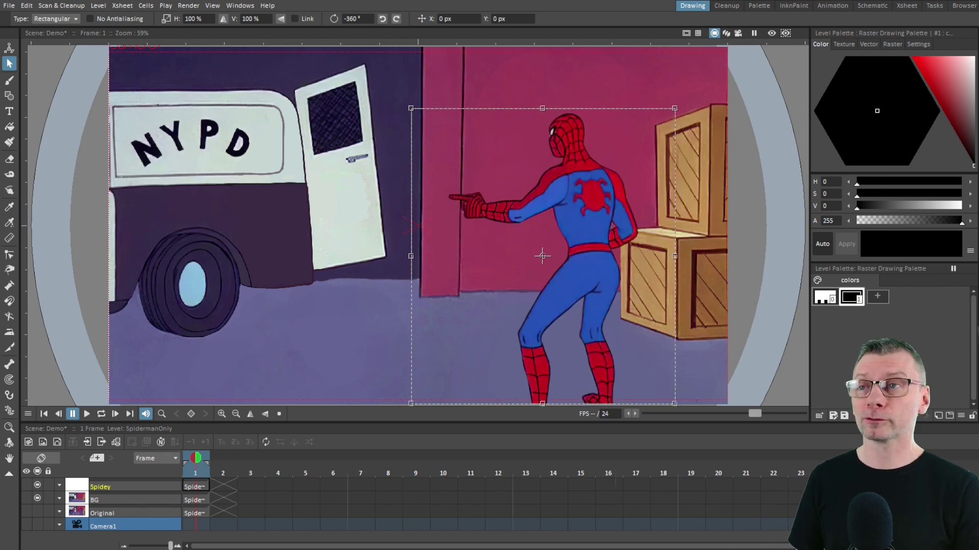
pyautogui.moveTo(411, 109); pyautogui.dragTo(434, 153)
pyautogui.click(373, 19)
pyautogui.write('45')
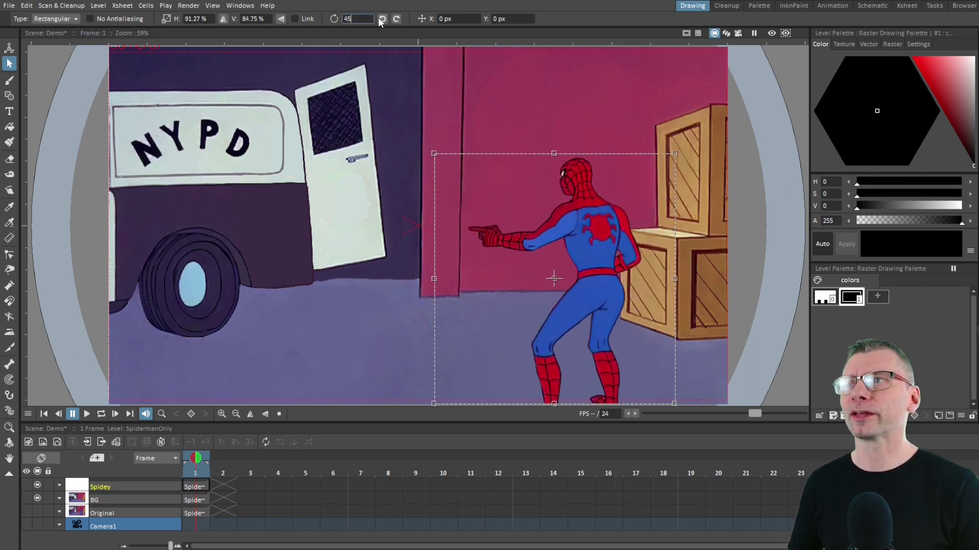
pyautogui.press('Return')
pyautogui.hotkey('ctrl', 'z')
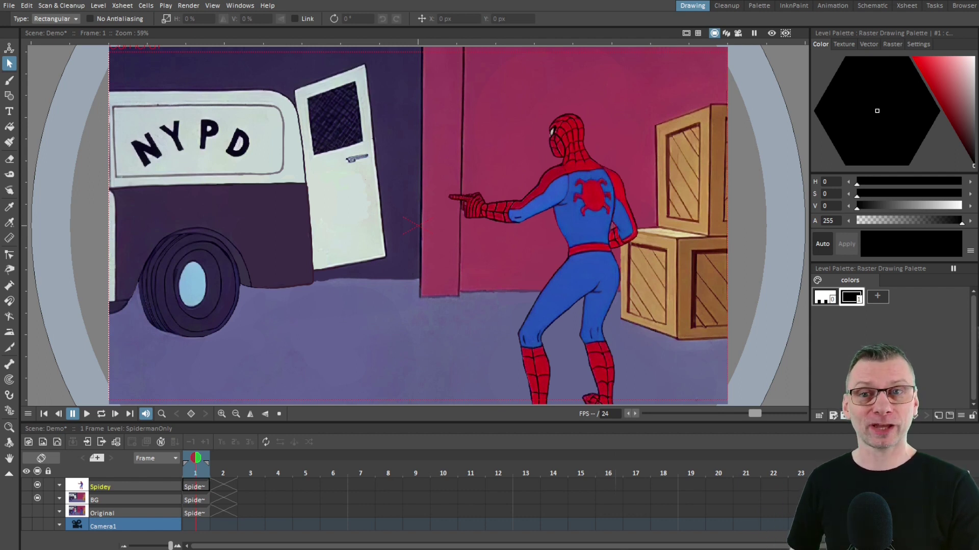
# Step: Copy the Spidey column and Paste Insert Above to duplicate it
pyautogui.click(108, 487)
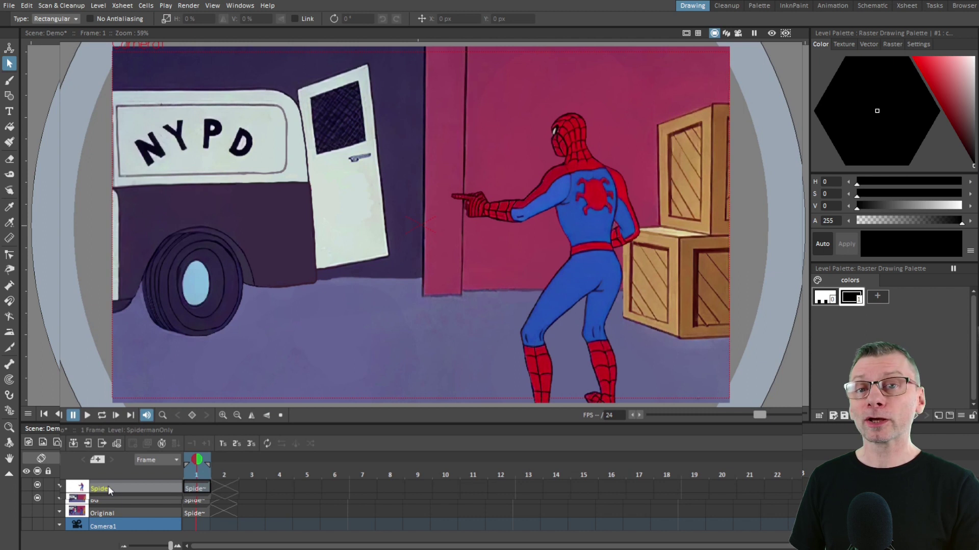
pyautogui.rightClick(109, 485)
pyautogui.click(143, 261)
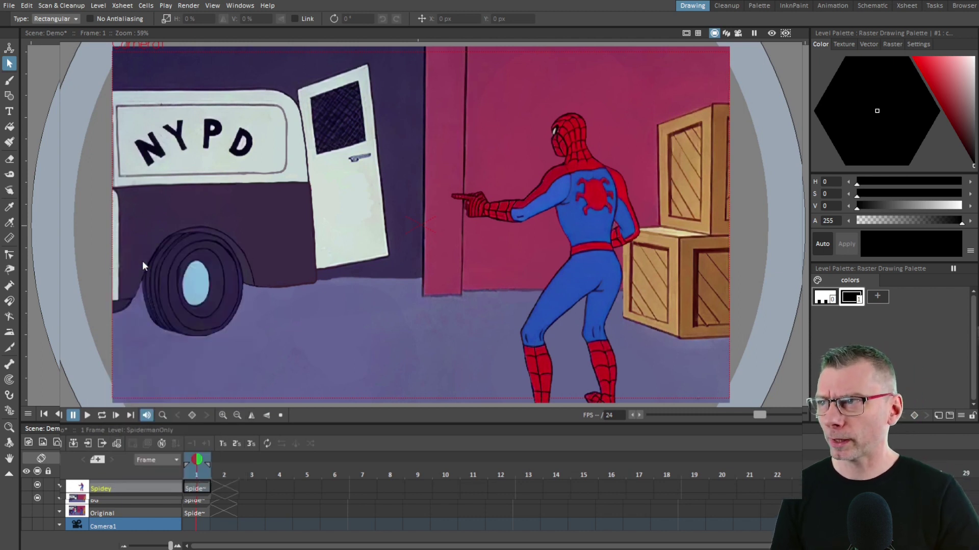
pyautogui.rightClick(105, 485)
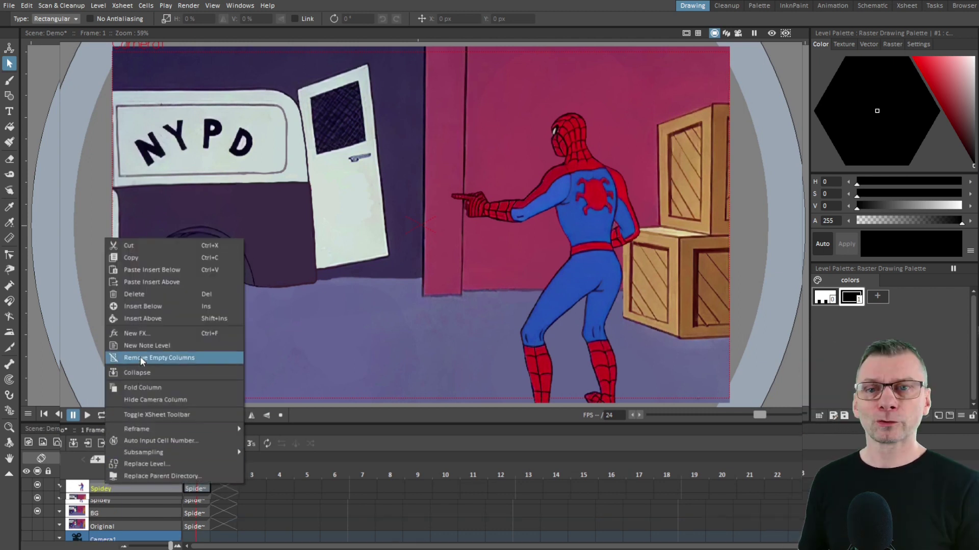
pyautogui.click(147, 282)
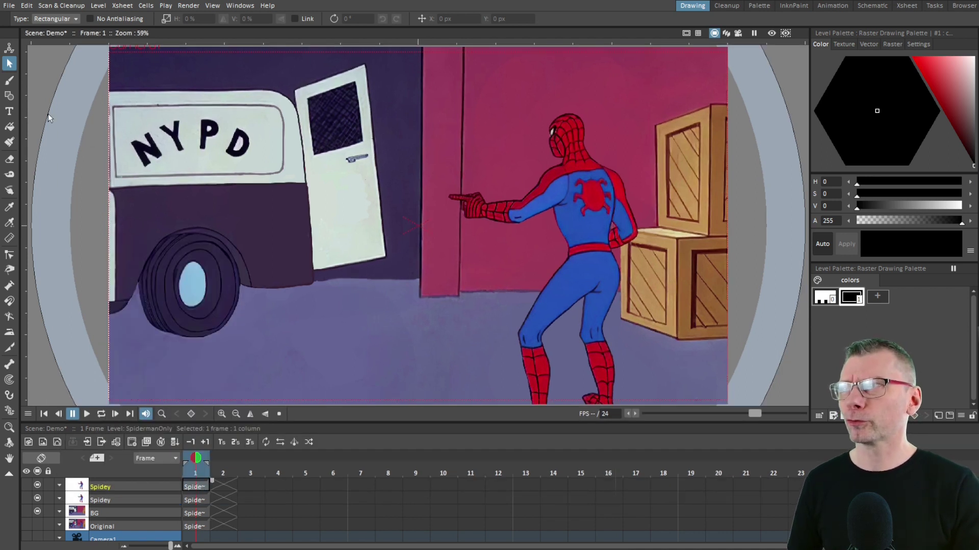
# Step: Drag the duplicate Spidey left over the NYPD van and mirror it to face right
pyautogui.click(601, 347)
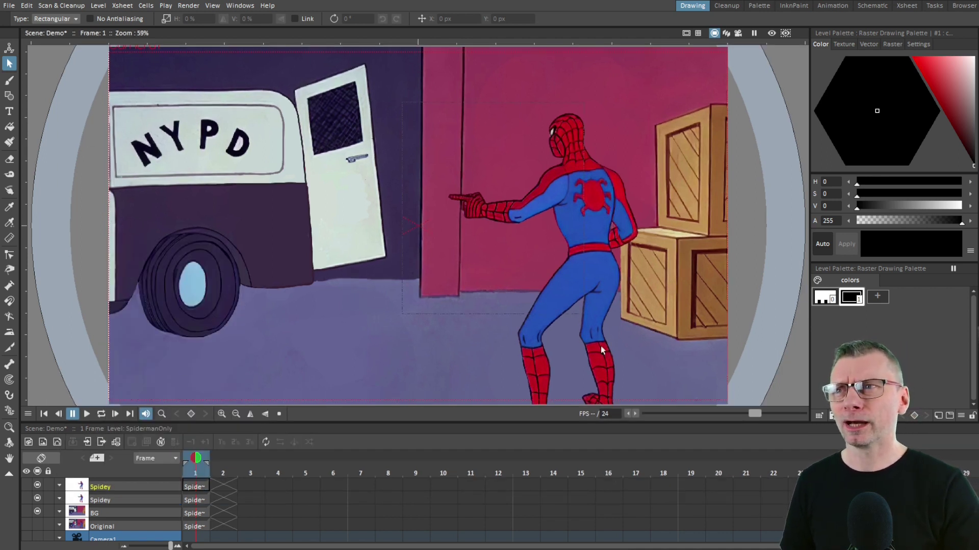
pyautogui.moveTo(566, 291); pyautogui.dragTo(293, 267)
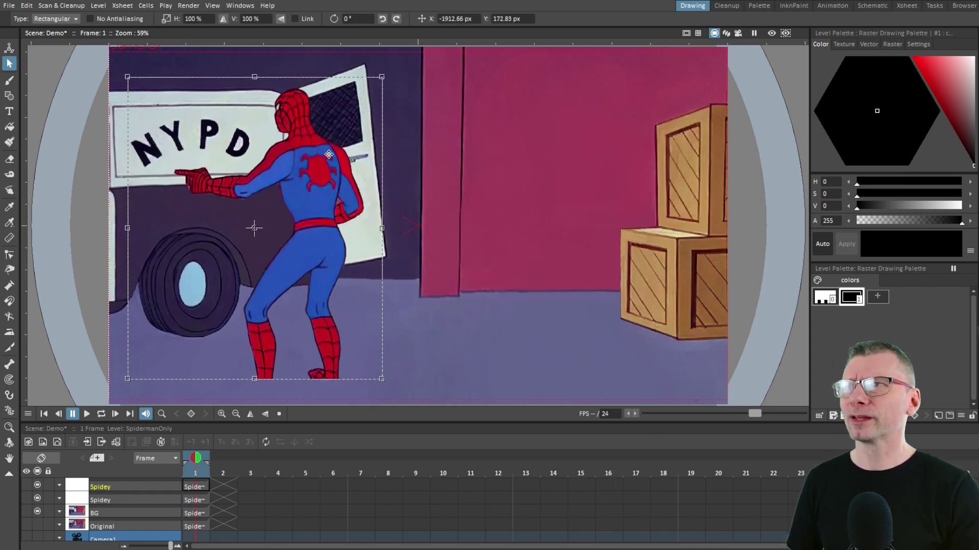
pyautogui.click(223, 18)
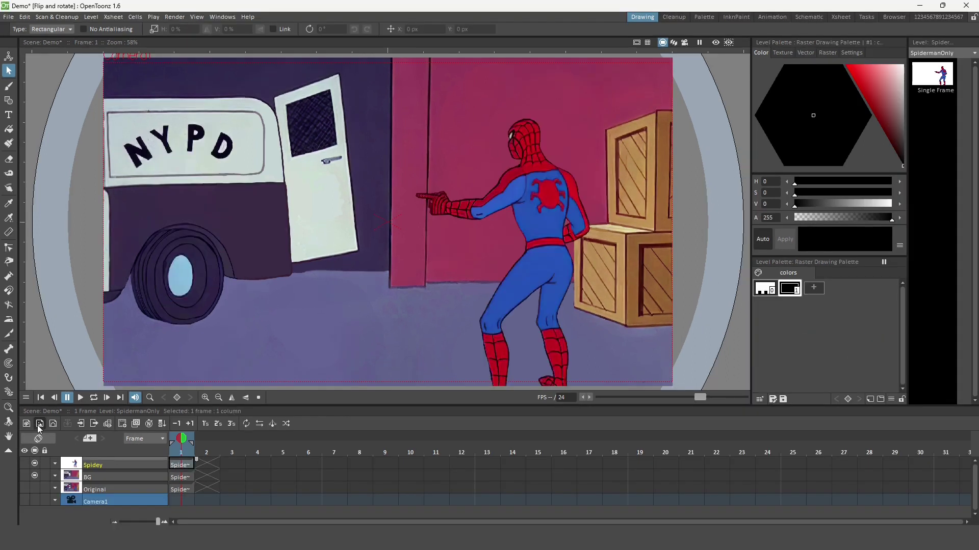
# Step: Create a new raster level, then hide the BG and original Spidey columns
pyautogui.hotkey('alt', 'n')
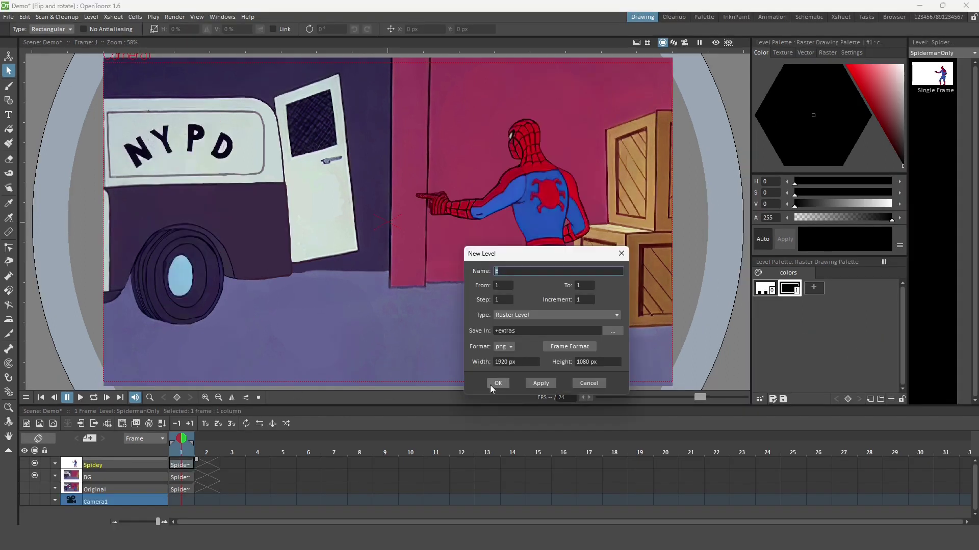
pyautogui.click(492, 384)
pyautogui.click(34, 489)
pyautogui.moveTo(361, 103); pyautogui.dragTo(592, 386)
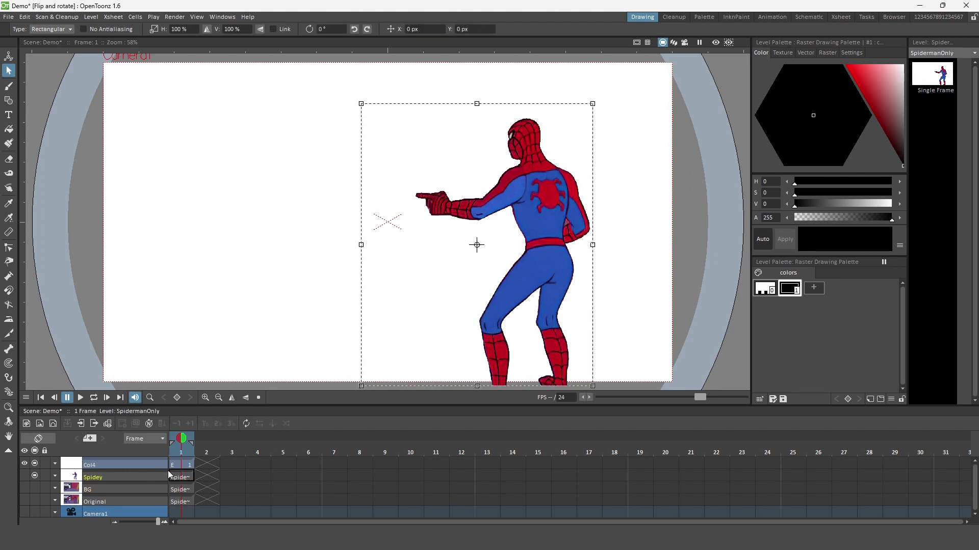
pyautogui.click(34, 476)
pyautogui.click(180, 465)
# Step: Scale the selected Spider-Man drawing down to about 65%
pyautogui.scroll(-2, 412, 235)
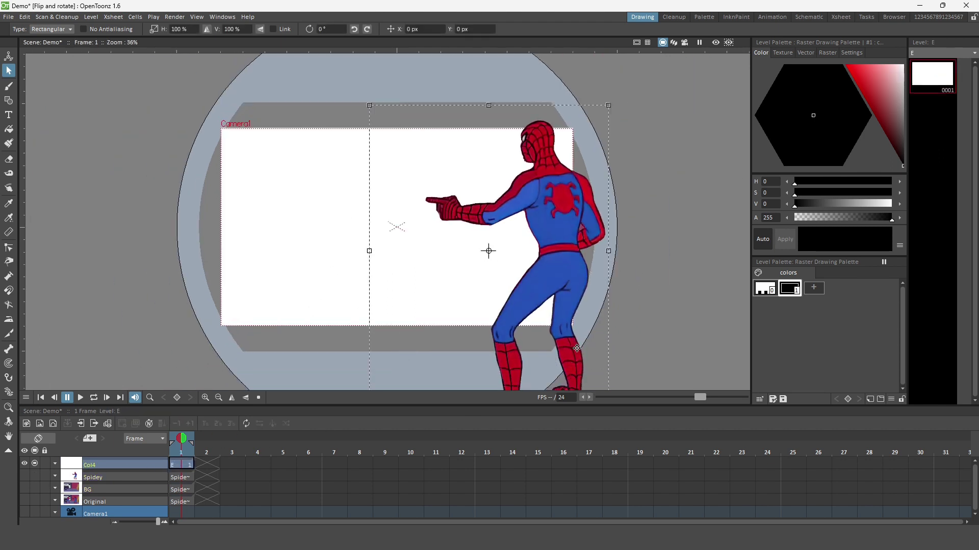
pyautogui.scroll(-1, 577, 349)
pyautogui.moveTo(606, 388); pyautogui.dragTo(559, 318)
pyautogui.moveTo(392, 129); pyautogui.dragTo(411, 152)
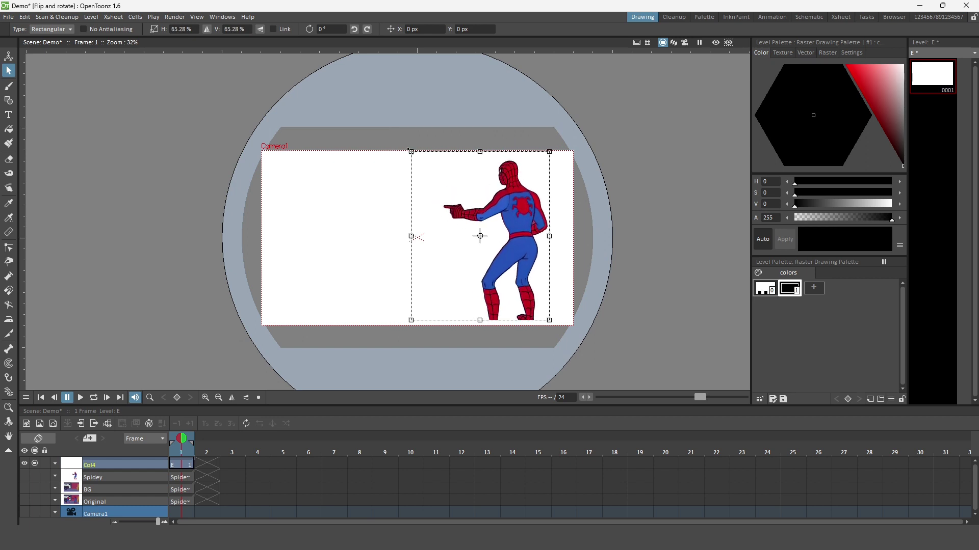
pyautogui.click(185, 465)
# Step: Duplicate the drawing at frame 2 and move it into a new column above
pyautogui.rightClick(208, 465)
pyautogui.click(277, 403)
pyautogui.rightClick(139, 463)
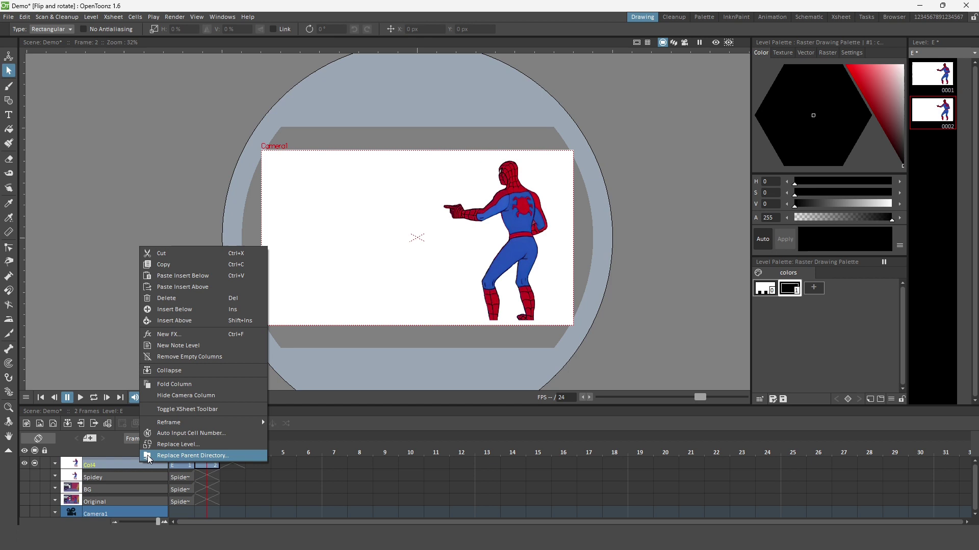
pyautogui.click(204, 312)
pyautogui.click(208, 474)
pyautogui.moveTo(208, 474); pyautogui.dragTo(181, 464)
# Step: Mirror the copied Spider-Man, shrink it slightly and place it on the left half
pyautogui.moveTo(400, 139); pyautogui.dragTo(570, 329)
pyautogui.moveTo(570, 234); pyautogui.dragTo(219, 234)
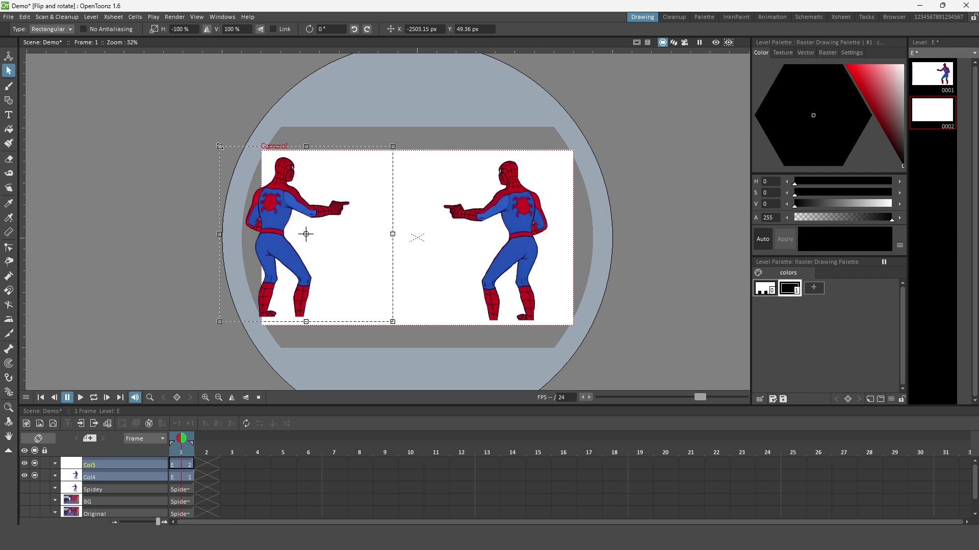
pyautogui.moveTo(220, 146); pyautogui.dragTo(245, 161)
pyautogui.moveTo(318, 242); pyautogui.dragTo(352, 238)
pyautogui.click(459, 278)
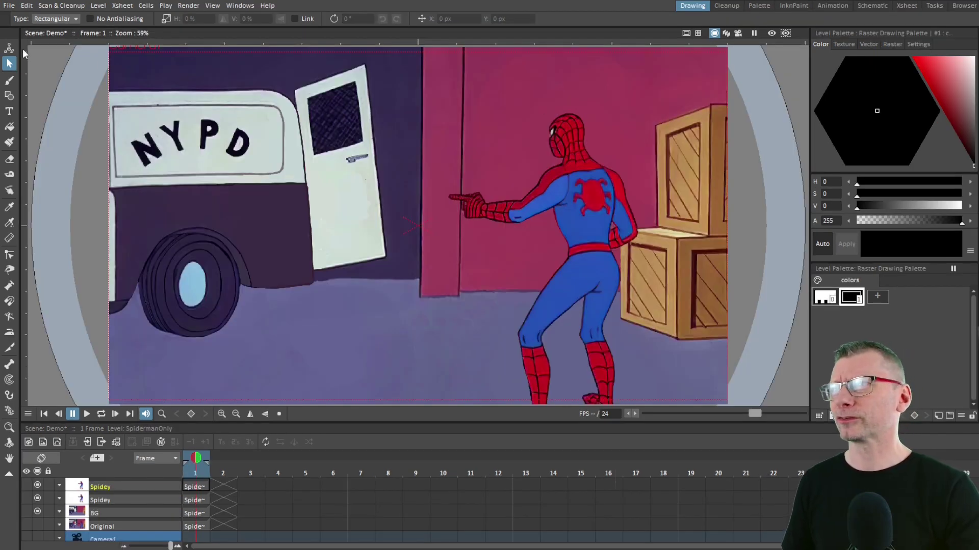
# Step: Switch to the Animate tool set to All and select the top Spidey column's cell
pyautogui.click(9, 48)
pyautogui.click(83, 20)
pyautogui.click(84, 61)
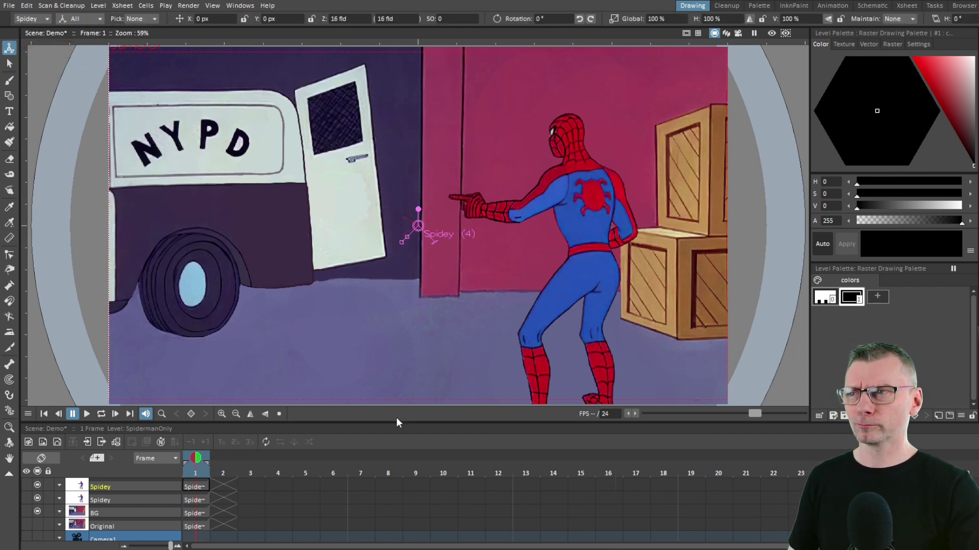
pyautogui.click(195, 487)
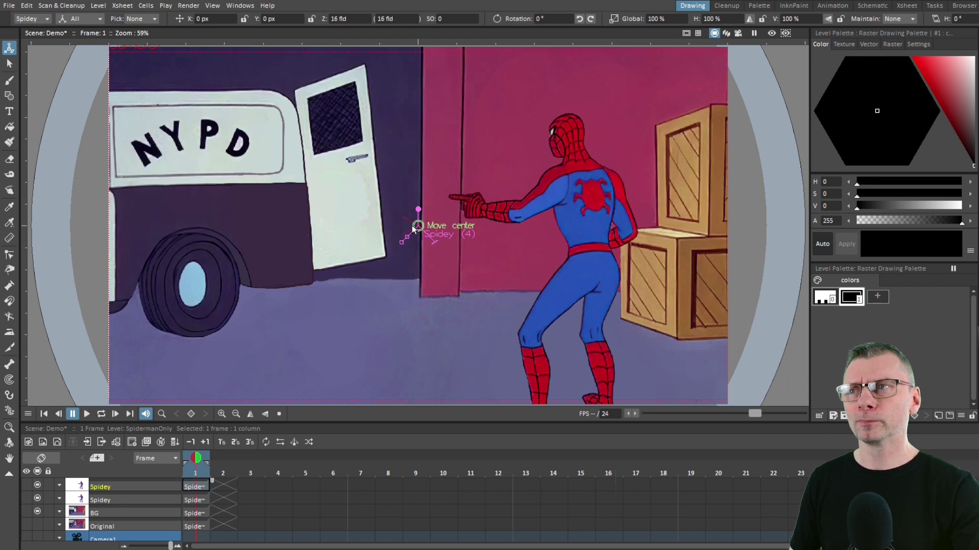
# Step: Move the second Spider-Man left by the van, scale it to about 94% and flip it horizontally
pyautogui.moveTo(581, 314); pyautogui.dragTo(282, 320)
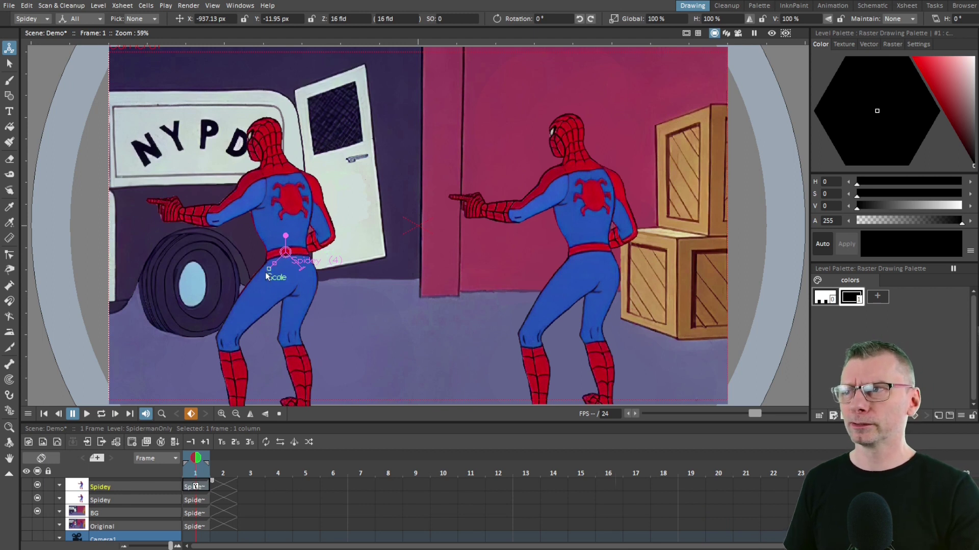
pyautogui.moveTo(267, 271); pyautogui.dragTo(269, 271)
pyautogui.moveTo(284, 351); pyautogui.dragTo(248, 278)
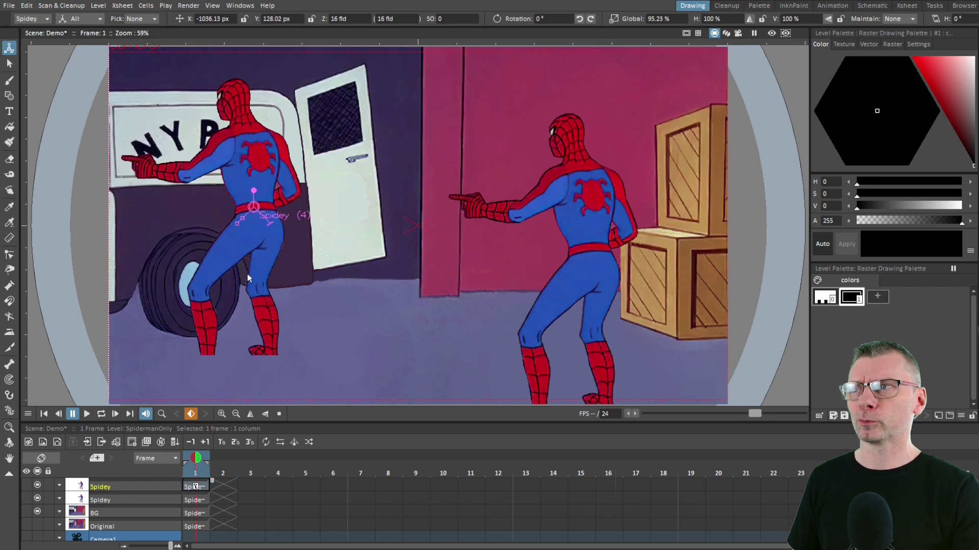
pyautogui.moveTo(237, 221); pyautogui.dragTo(237, 221)
pyautogui.moveTo(256, 253); pyautogui.dragTo(253, 293)
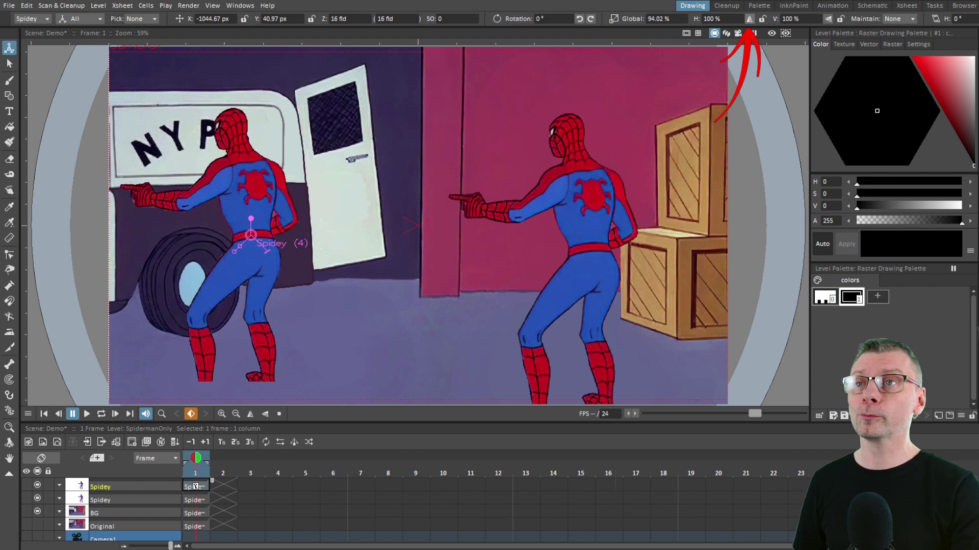
pyautogui.click(749, 19)
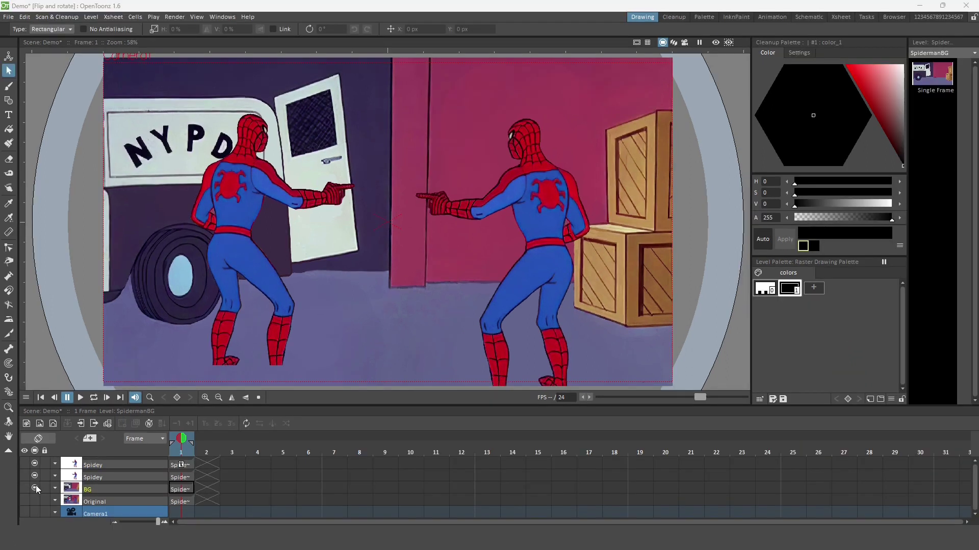
# Step: Hide the BG column, pick the Brush tool and open Preferences on the Tools page
pyautogui.click(35, 487)
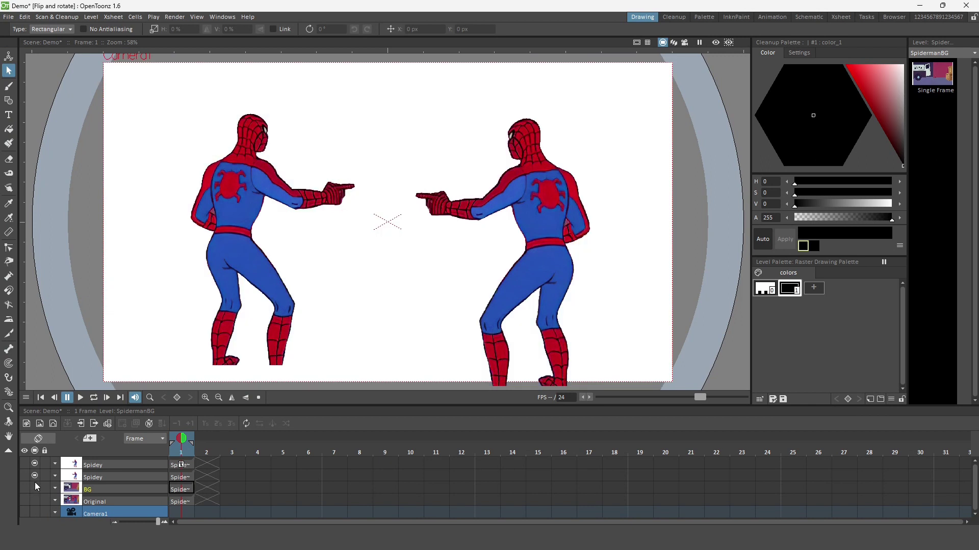
pyautogui.click(9, 87)
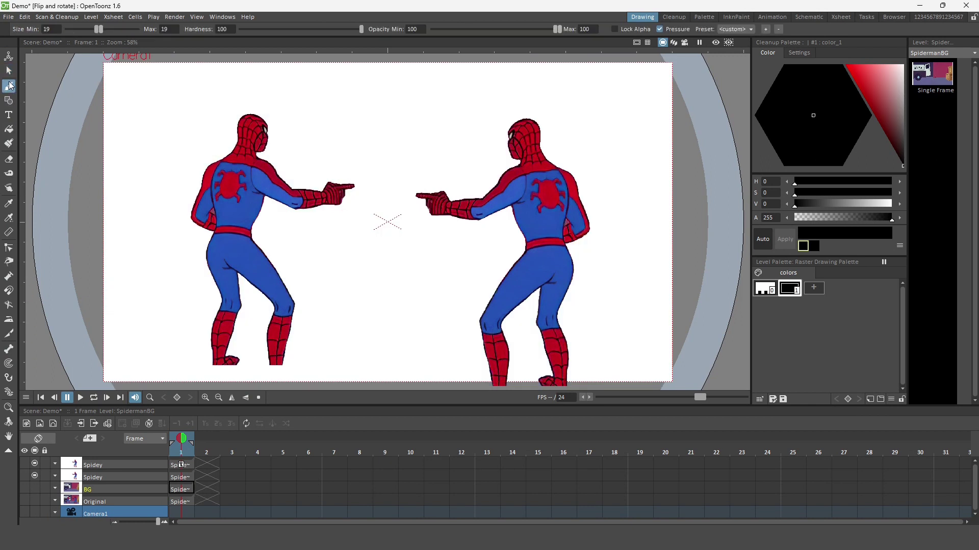
pyautogui.click(8, 16)
pyautogui.click(47, 233)
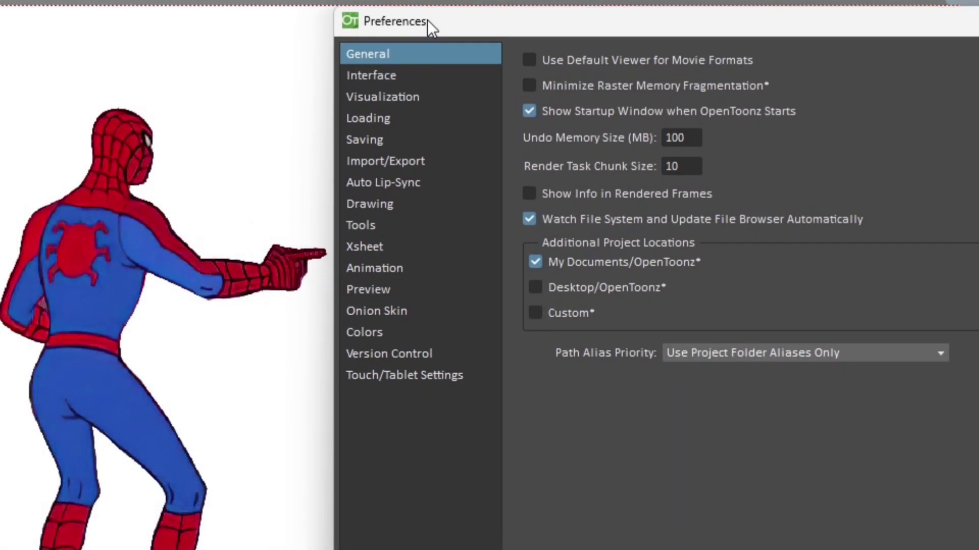
pyautogui.click(392, 227)
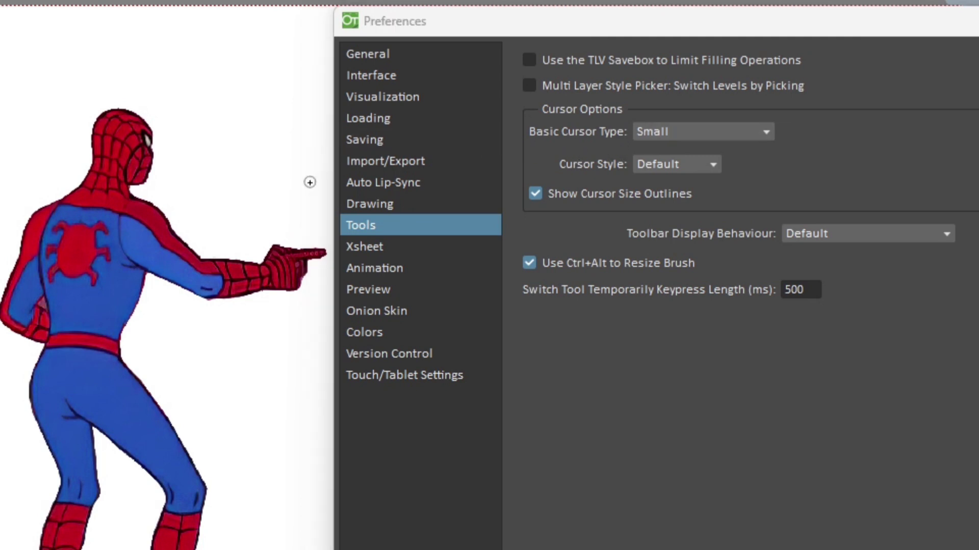
# Step: Set Basic Cursor Type to Large, then Crosshair, then Triangle Top Left
pyautogui.click(666, 131)
pyautogui.click(666, 159)
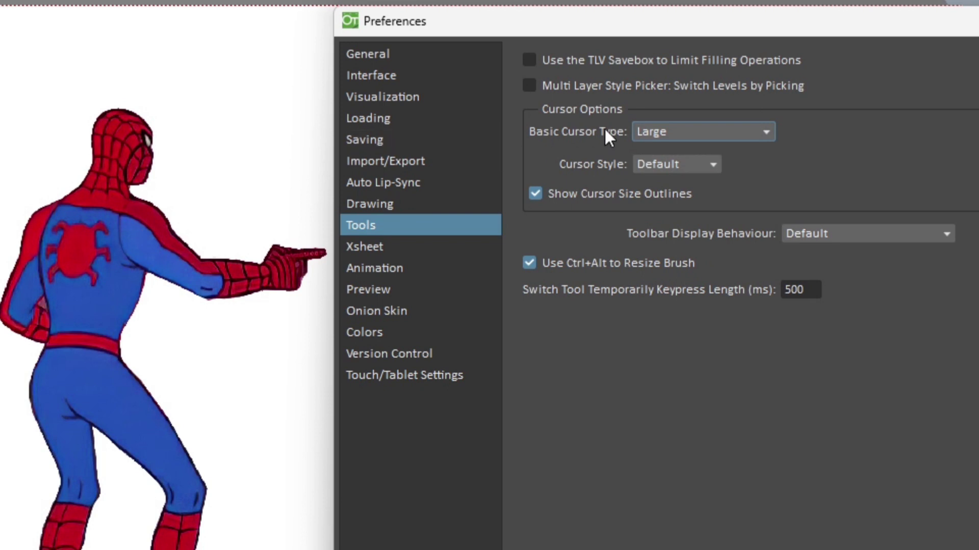
pyautogui.click(651, 132)
pyautogui.click(657, 177)
pyautogui.click(662, 136)
pyautogui.click(690, 191)
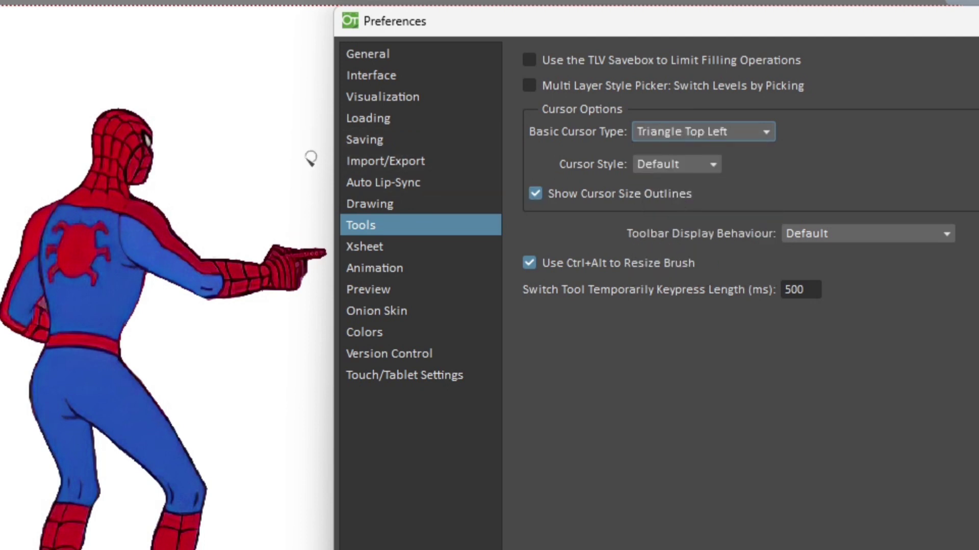
pyautogui.click(682, 134)
# Step: Step Basic Cursor Type through Triangle Bottom Left and Triangle Up, ending on Triangle Left
pyautogui.press('Escape')
pyautogui.press('Down')
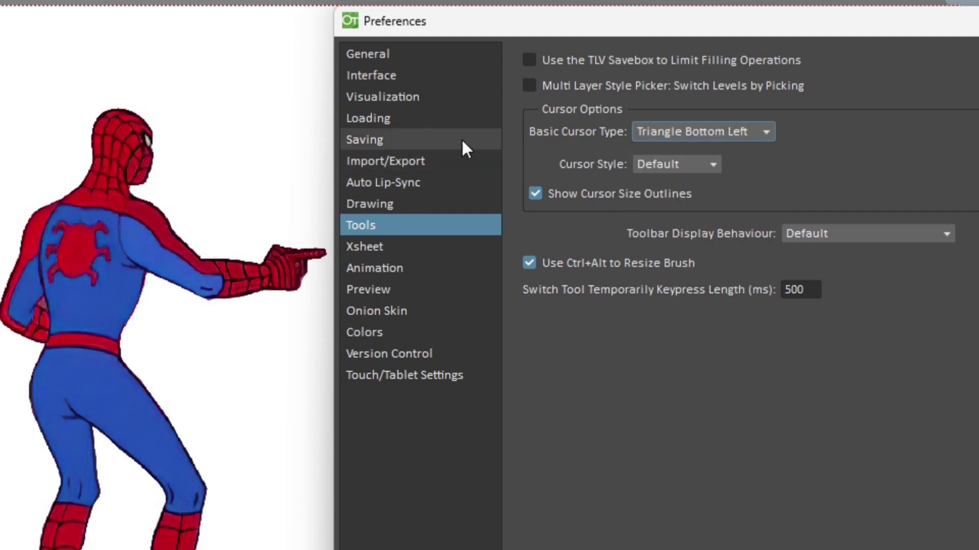
pyautogui.click(663, 132)
pyautogui.click(685, 244)
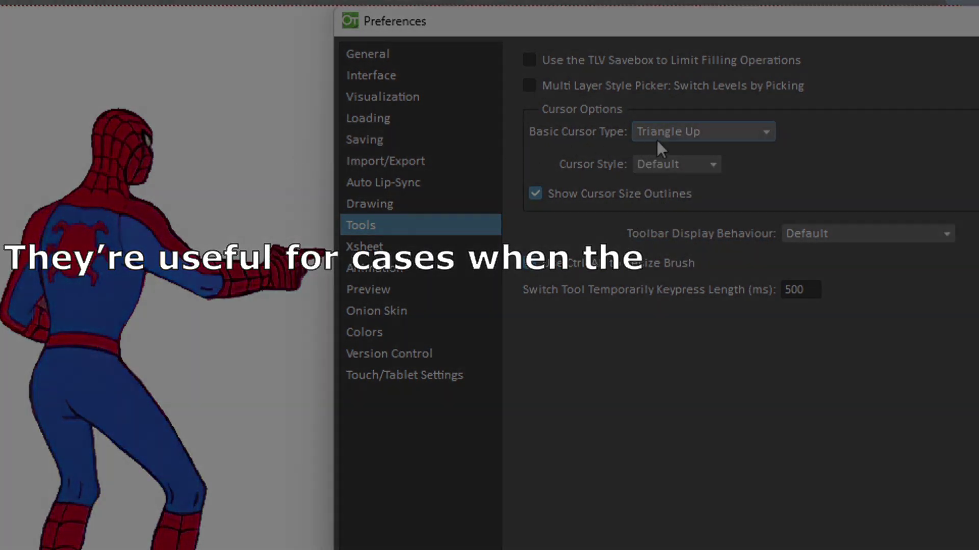
pyautogui.click(659, 136)
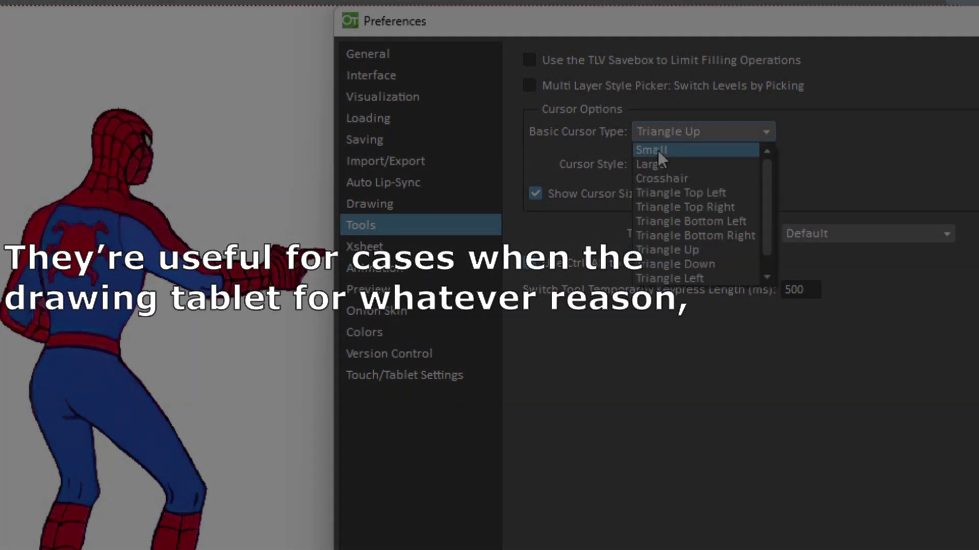
pyautogui.click(681, 277)
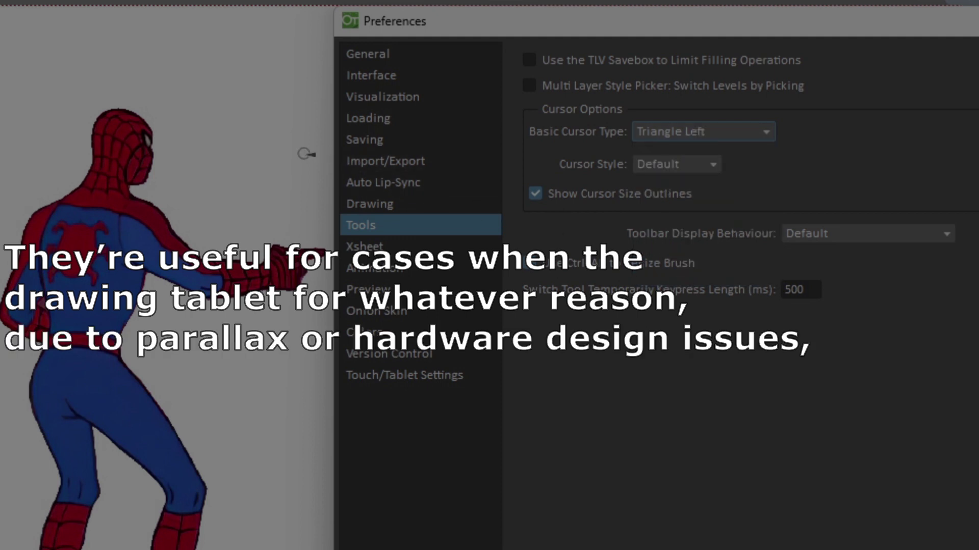